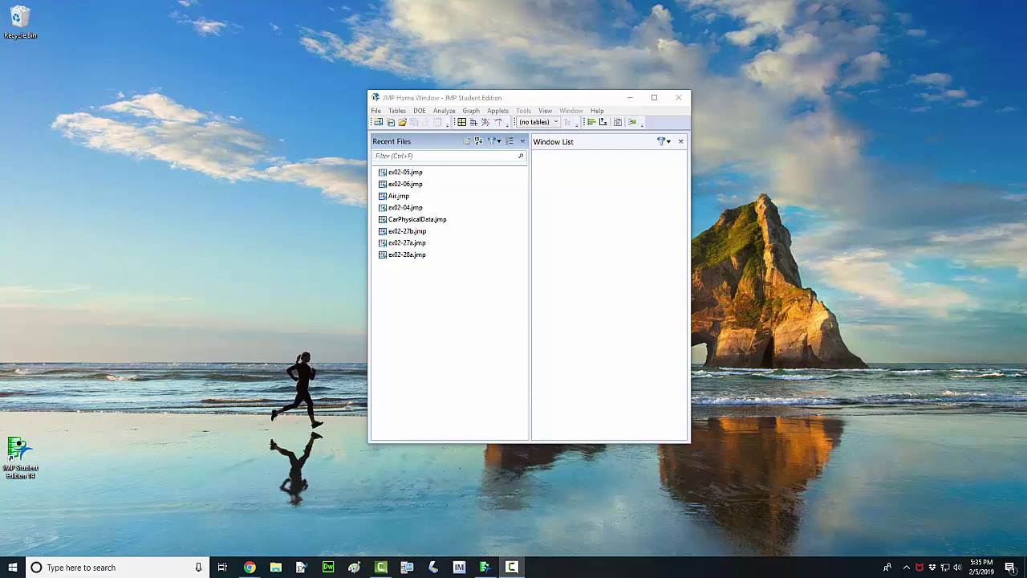
# Launch the Dot Plot script from the Sample Data index under Teaching Scripts > Teaching Demonstrations.
pyautogui.click(598, 111)
pyautogui.click(598, 110)
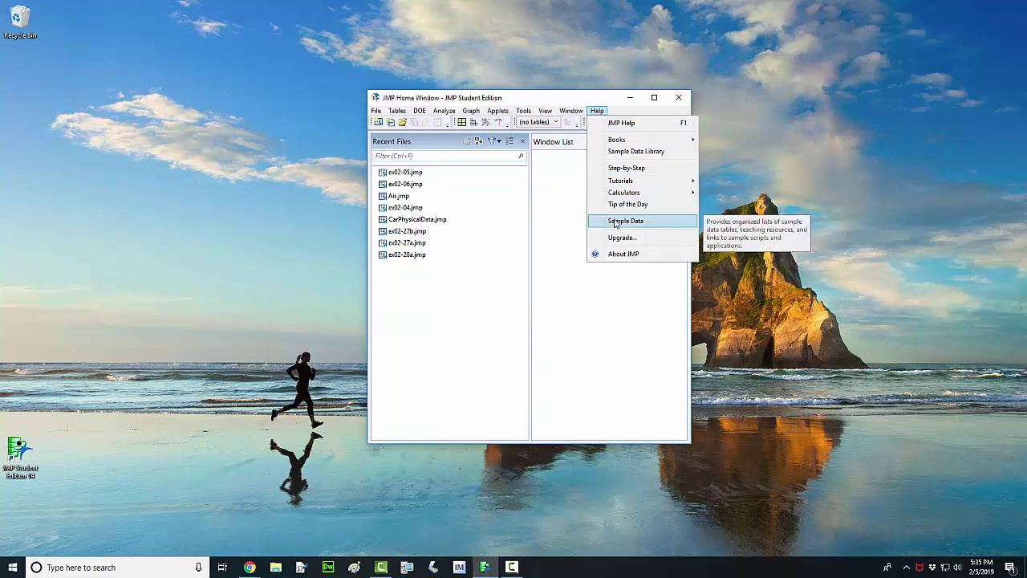
pyautogui.click(651, 222)
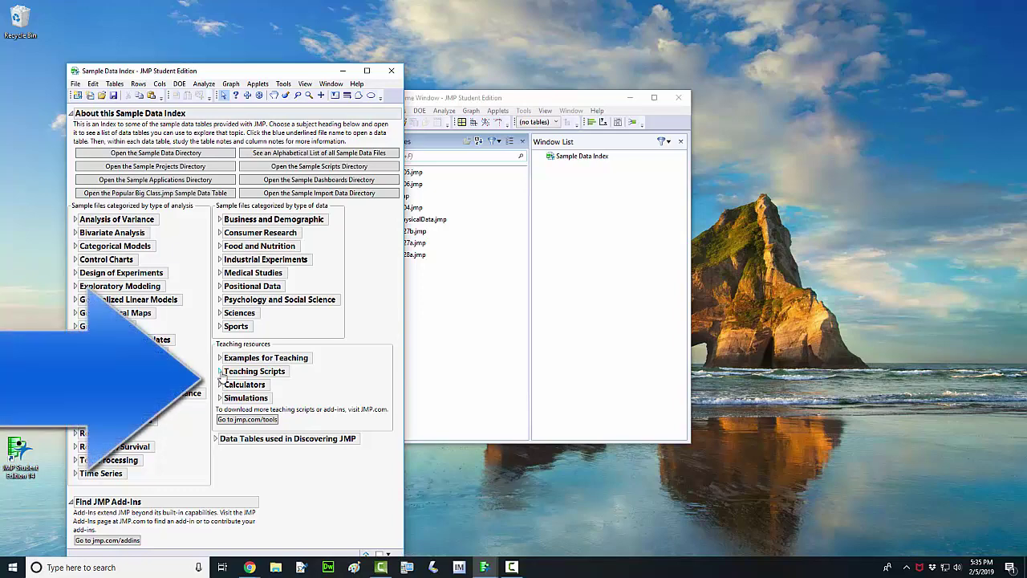
pyautogui.click(219, 372)
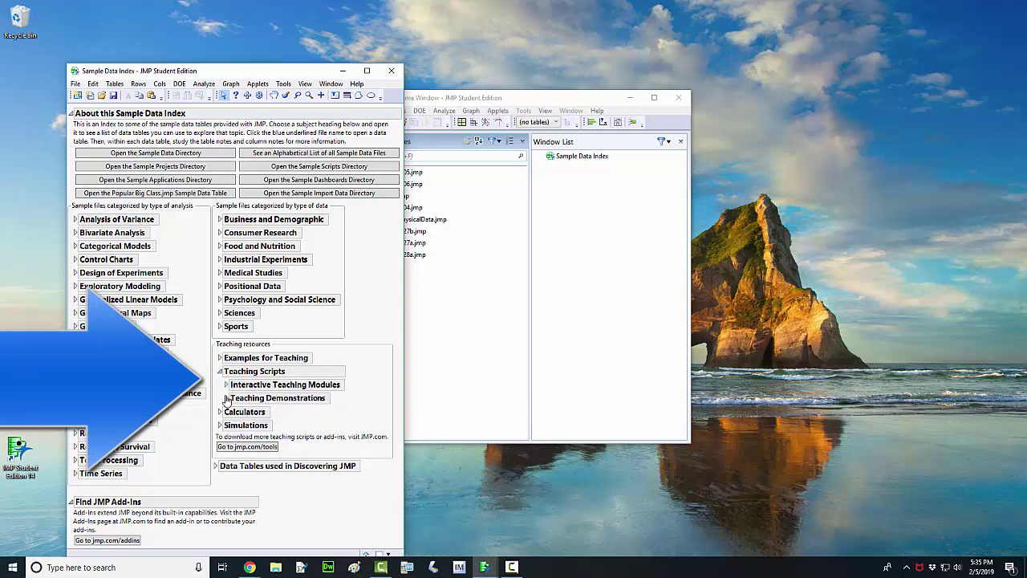
pyautogui.click(227, 398)
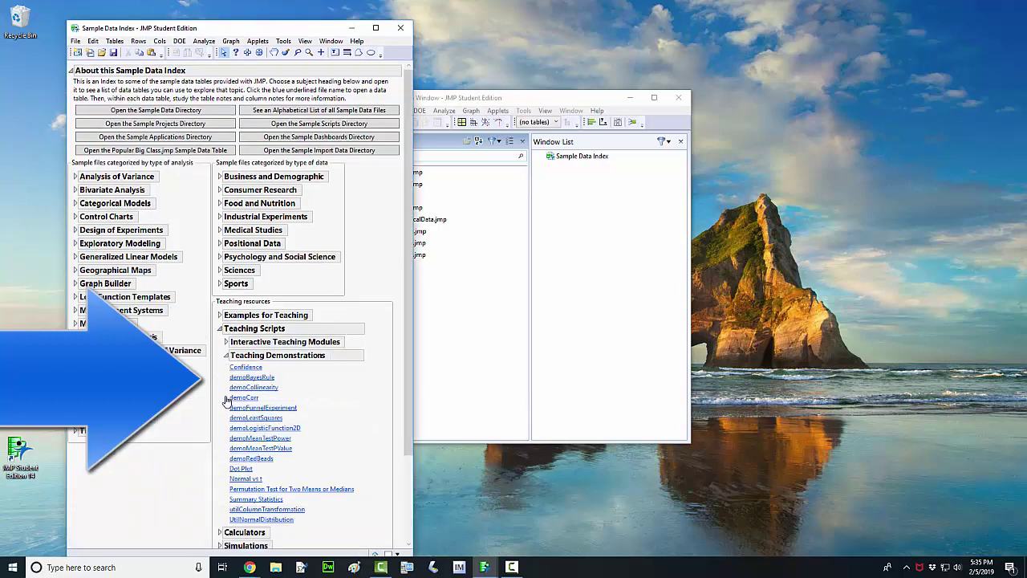
pyautogui.click(246, 472)
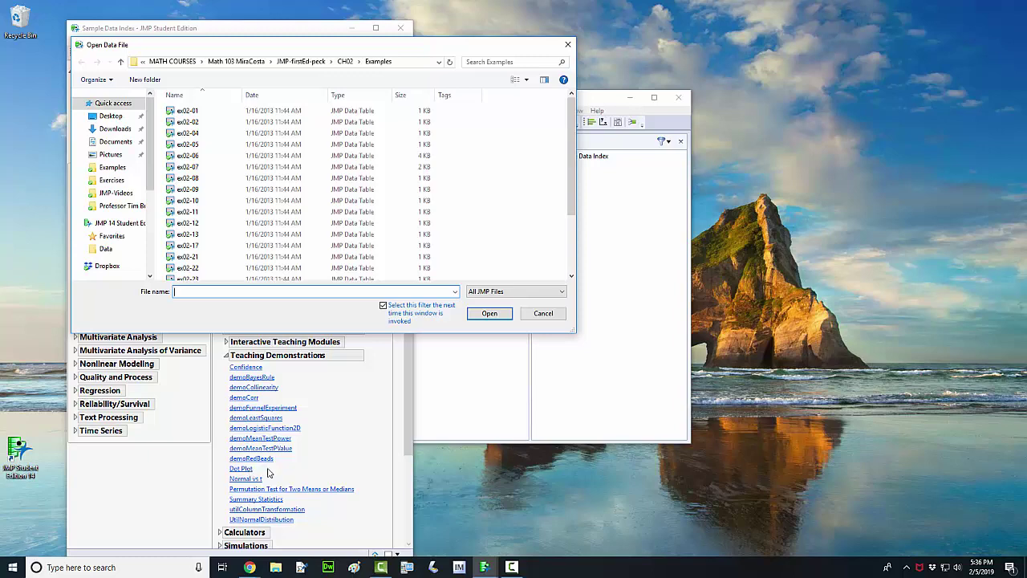
# Load the ex02-05 rates table (63 rows) into the Dot Plot demonstration.
pyautogui.doubleClick(190, 144)
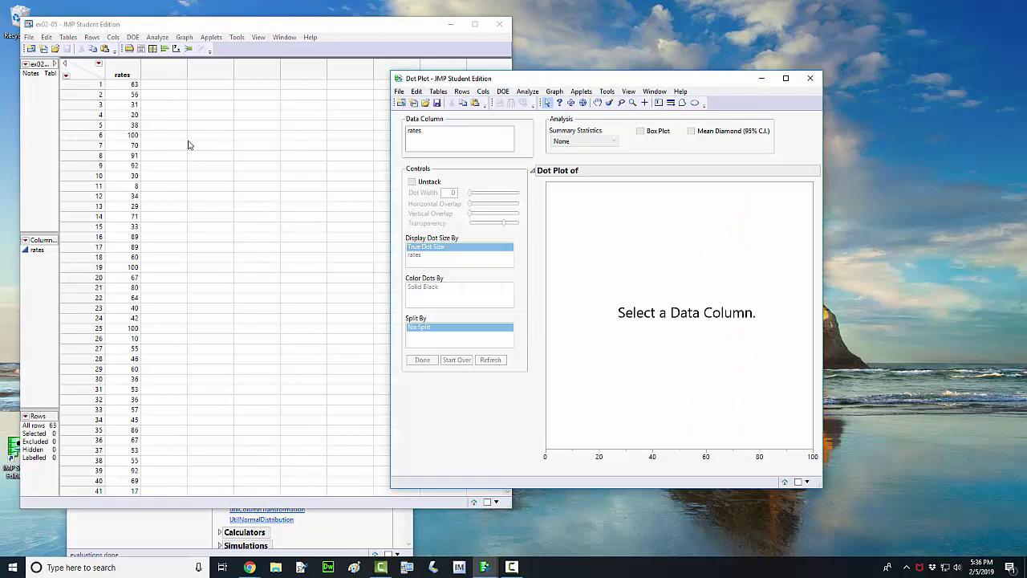
# Arrange the data table and Dot Plot windows, then plot the rates column as dots.
pyautogui.click(245, 31)
pyautogui.moveTo(245, 31); pyautogui.dragTo(242, 38)
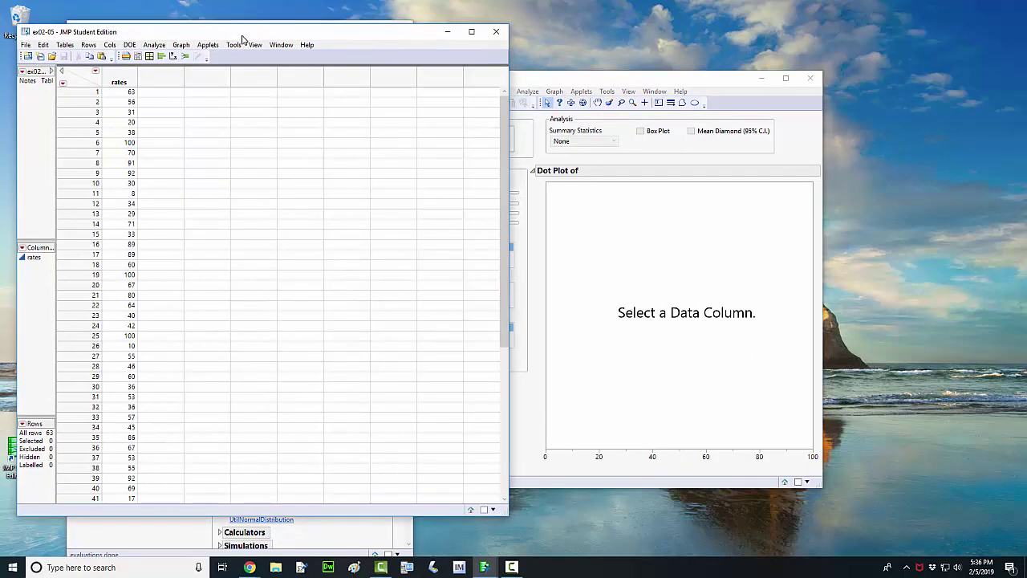
pyautogui.click(549, 79)
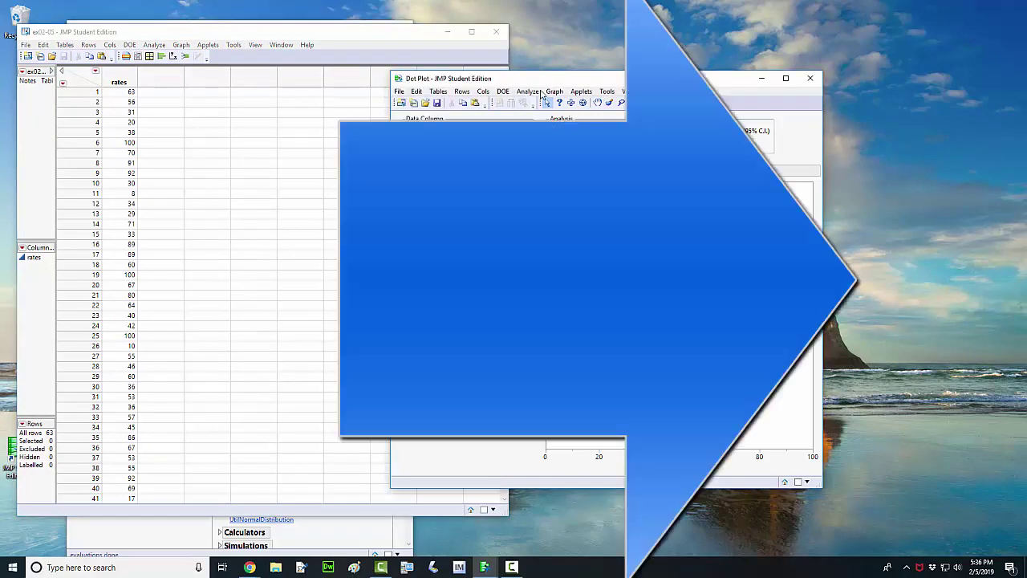
pyautogui.moveTo(549, 81); pyautogui.dragTo(506, 89)
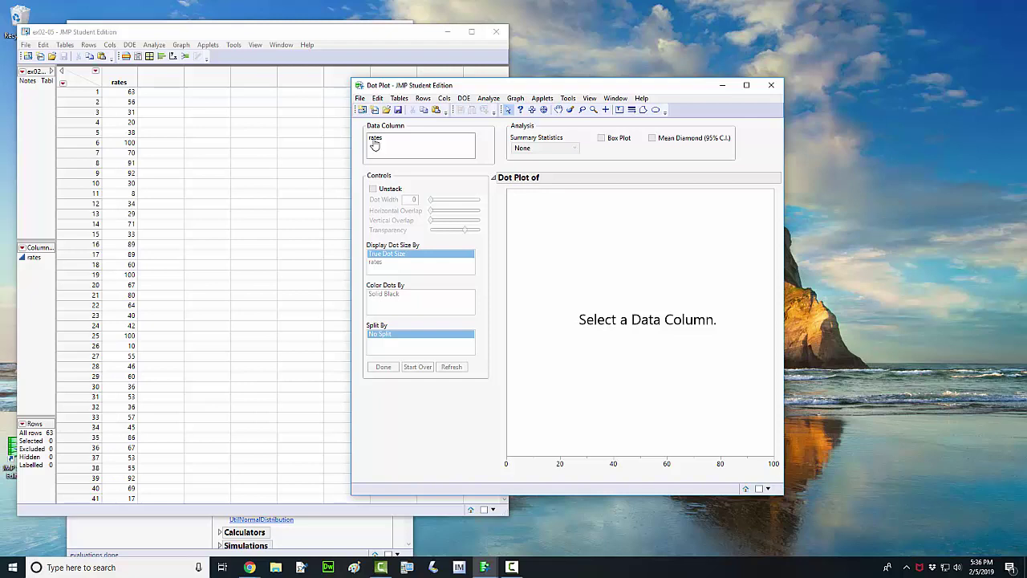
pyautogui.moveTo(374, 144); pyautogui.dragTo(647, 471)
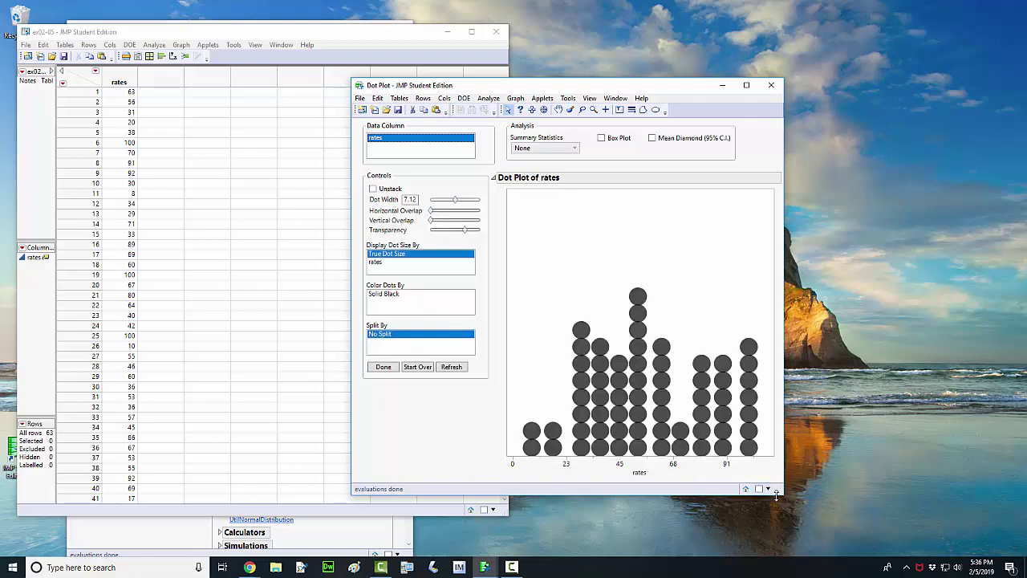
# Enlarge the Dot Plot window and plot frame, and reduce the dot width to 1.58.
pyautogui.moveTo(781, 494); pyautogui.dragTo(1011, 540)
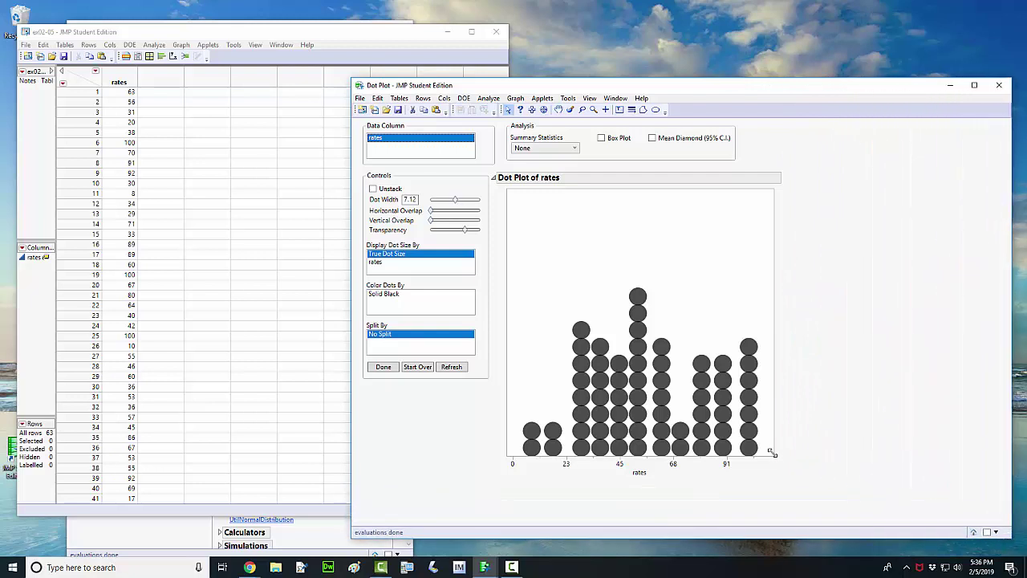
pyautogui.moveTo(774, 456); pyautogui.dragTo(991, 459)
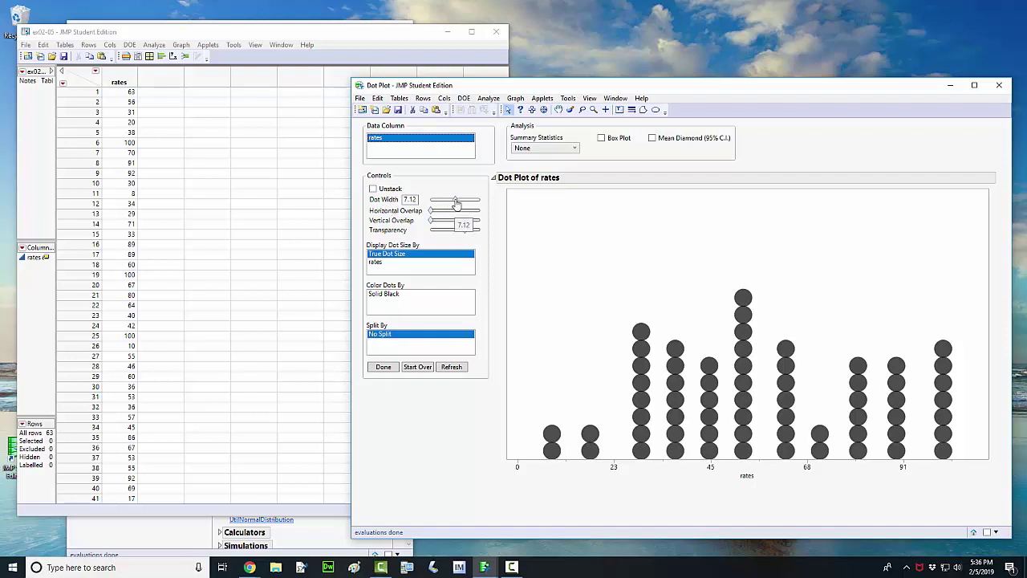
pyautogui.moveTo(455, 202); pyautogui.dragTo(427, 204)
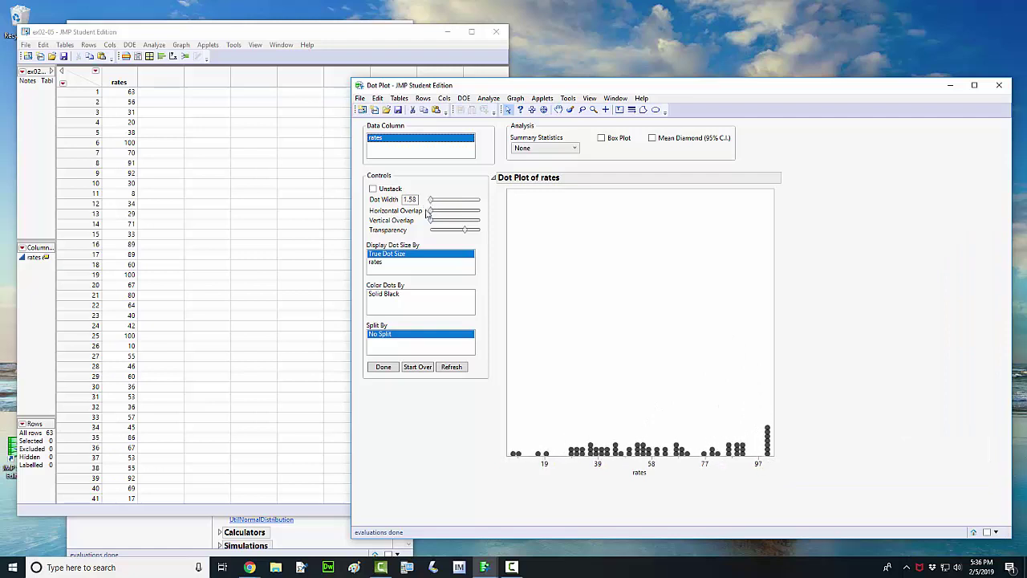
pyautogui.moveTo(775, 456); pyautogui.dragTo(856, 455)
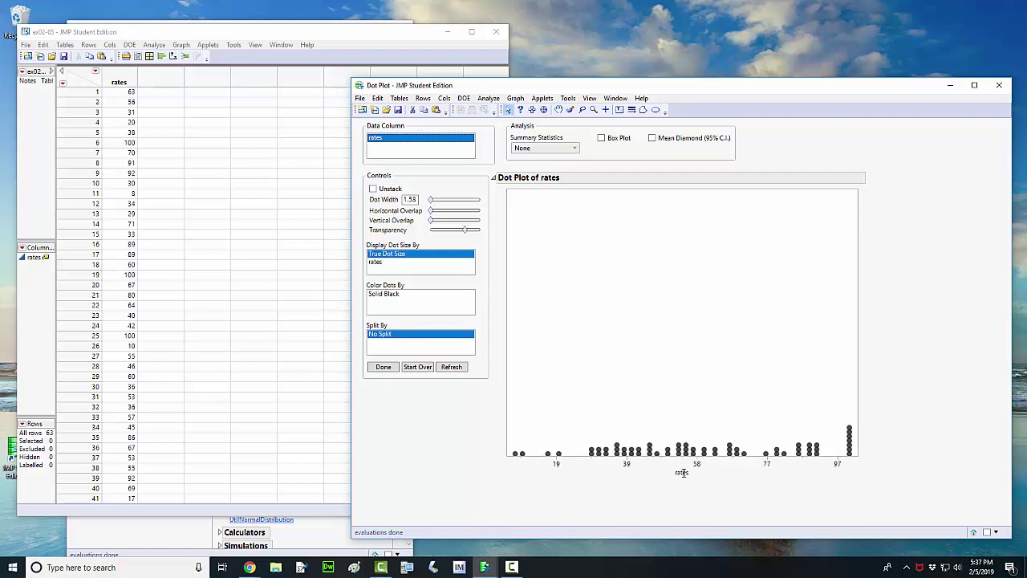
# Set the rates axis title font to bold, size 12.
pyautogui.rightClick(678, 472)
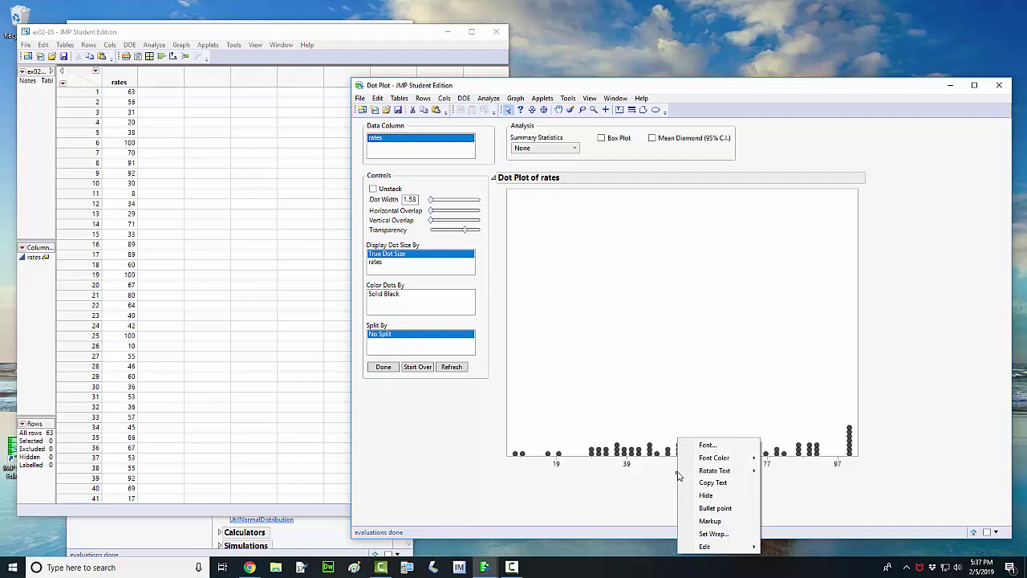
pyautogui.click(717, 447)
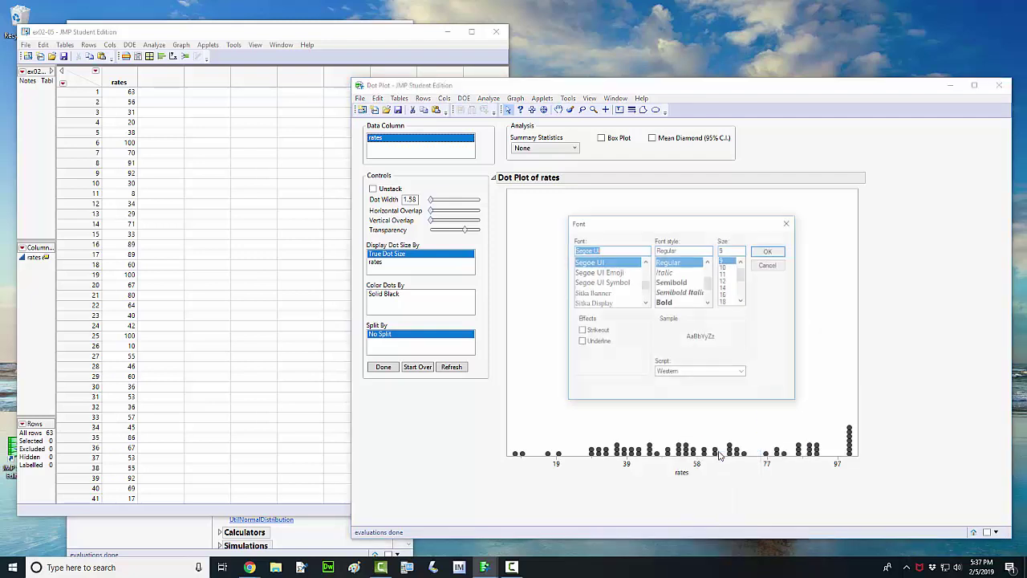
pyautogui.click(676, 304)
pyautogui.click(724, 280)
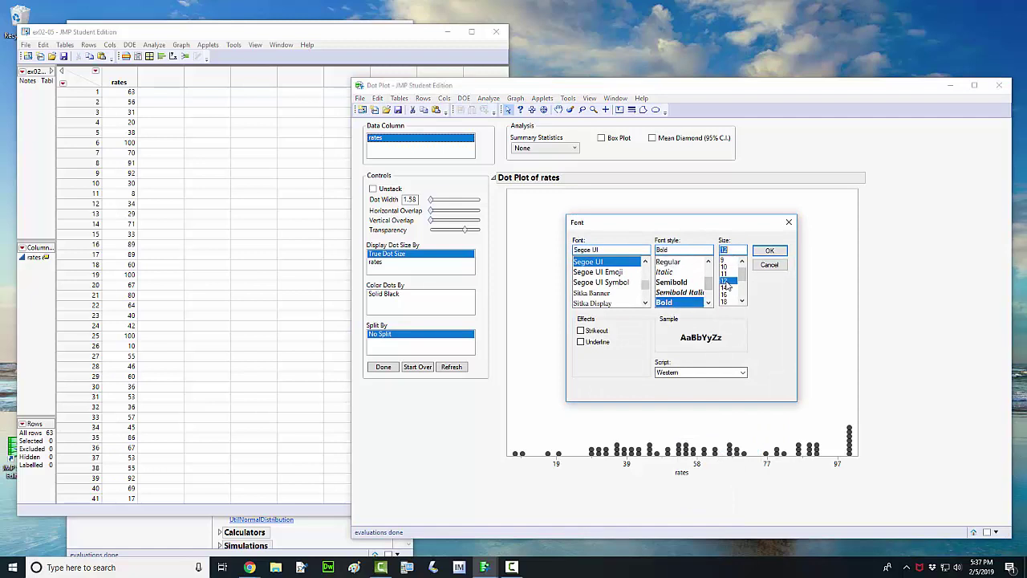
pyautogui.click(774, 251)
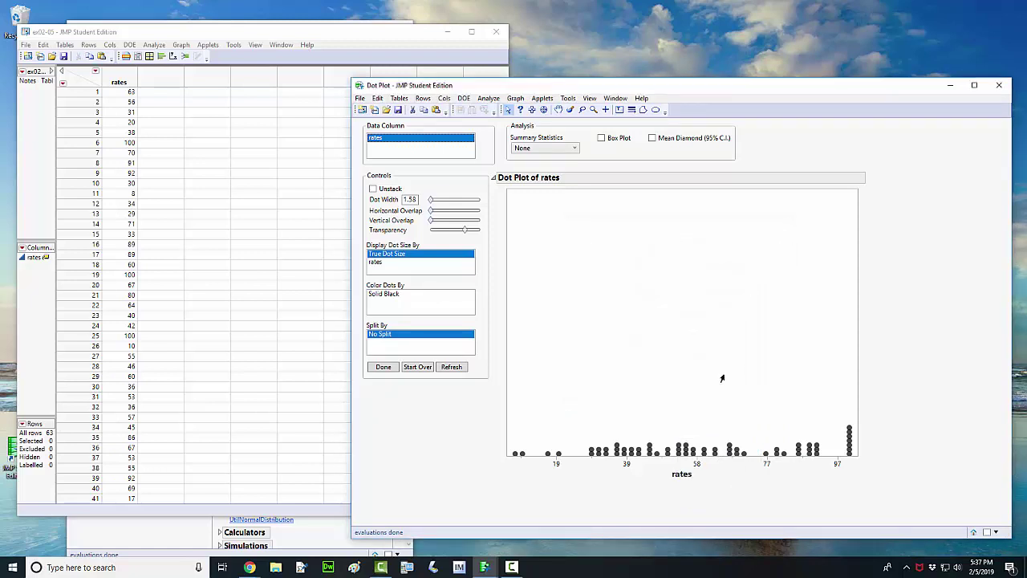
# Make the x-axis tick numbers bold at size 11 through Axis Settings.
pyautogui.rightClick(767, 465)
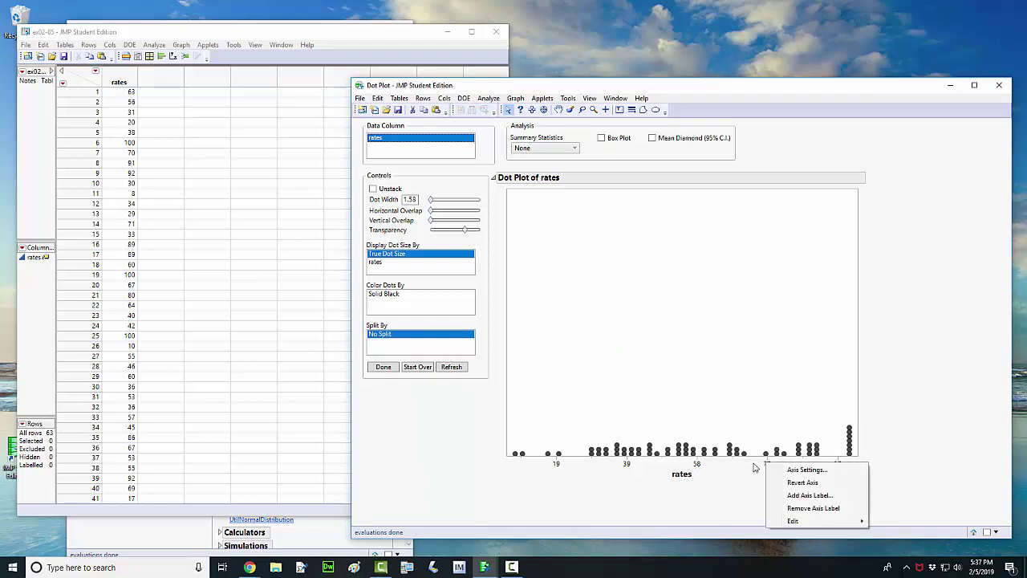
pyautogui.click(757, 465)
pyautogui.rightClick(767, 464)
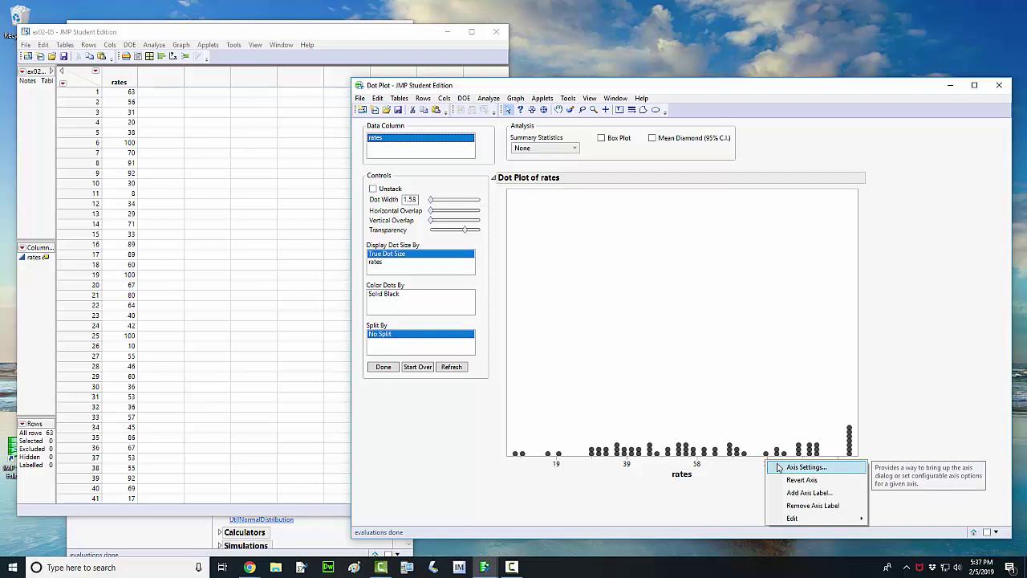
pyautogui.click(805, 467)
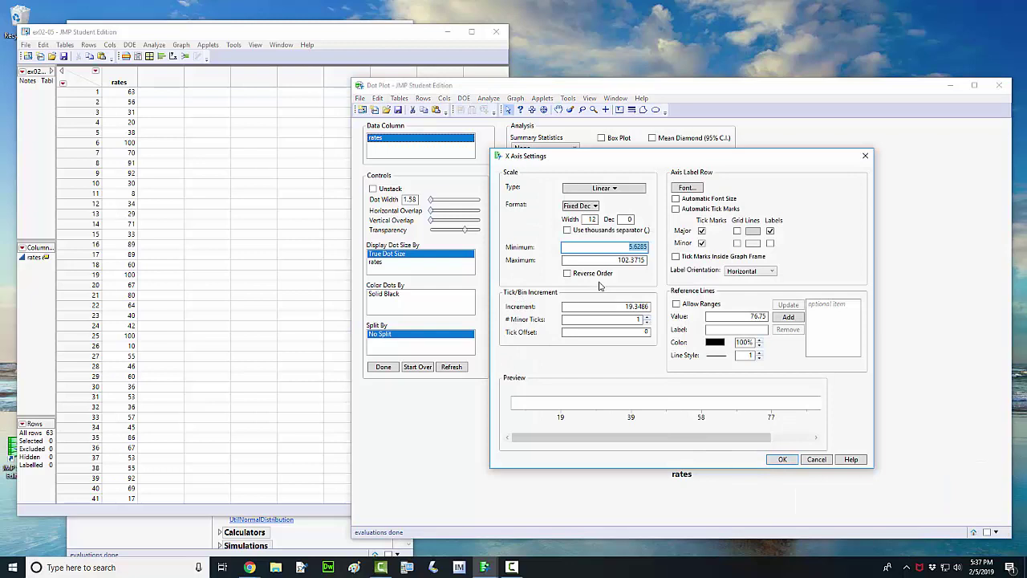
pyautogui.click(684, 189)
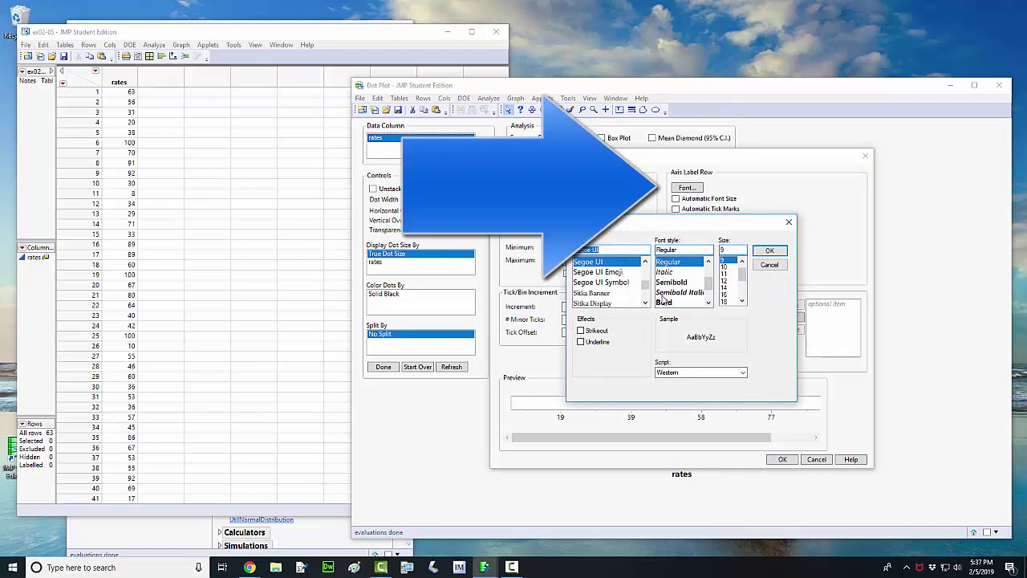
pyautogui.click(666, 302)
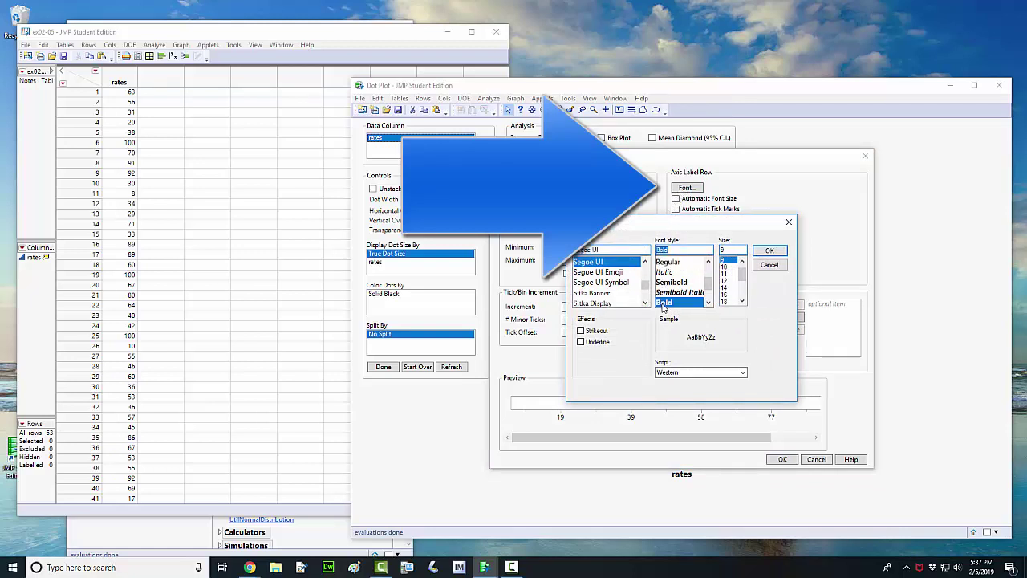
pyautogui.click(724, 274)
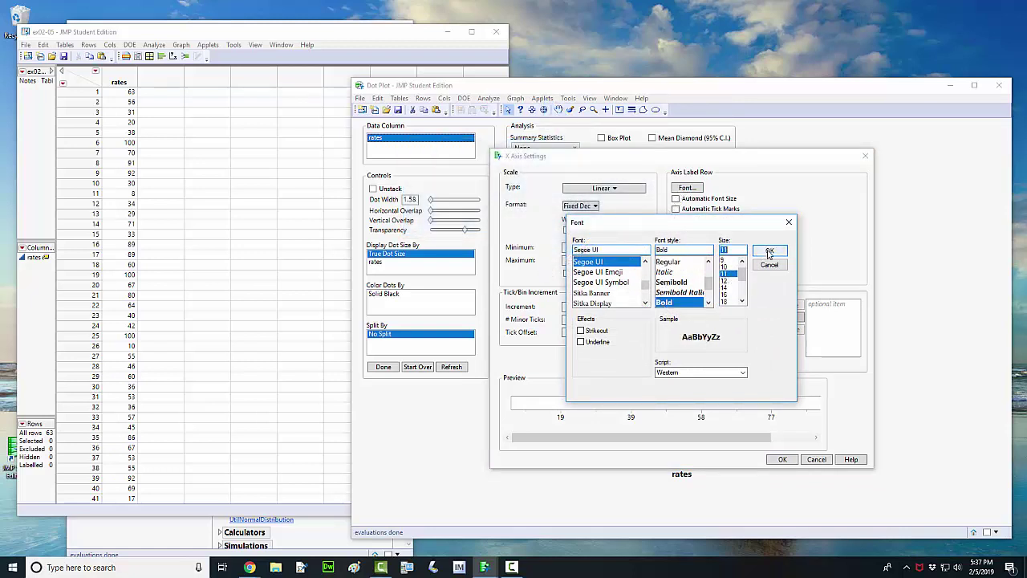
pyautogui.click(766, 252)
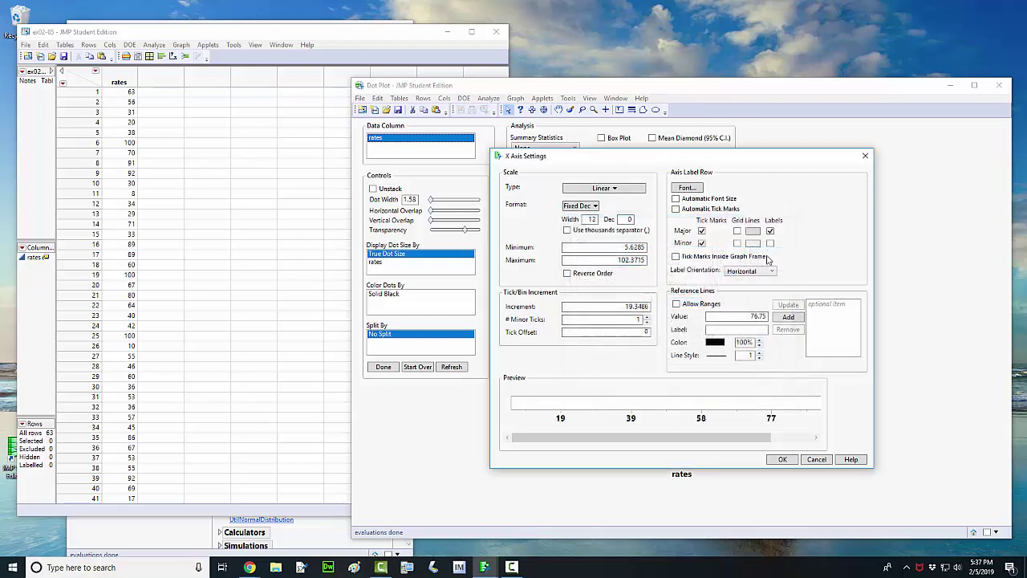
pyautogui.click(782, 460)
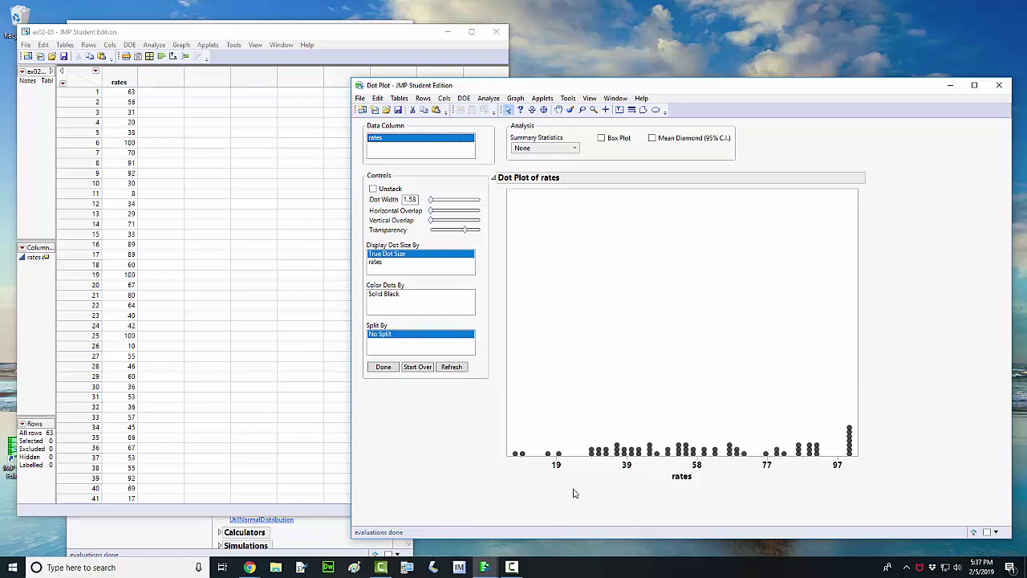
pyautogui.rightClick(629, 390)
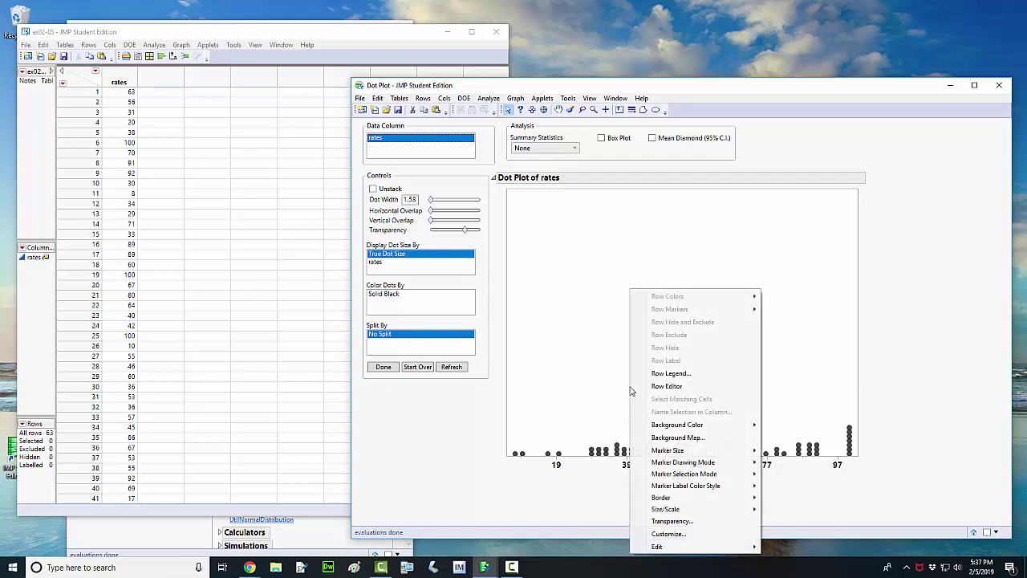
pyautogui.moveTo(655, 428)
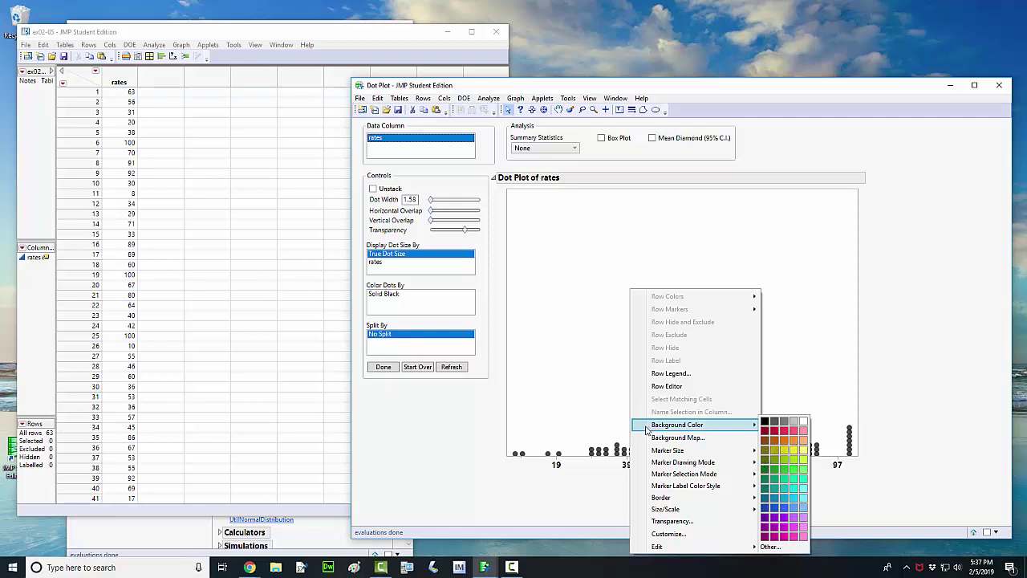
pyautogui.moveTo(646, 455)
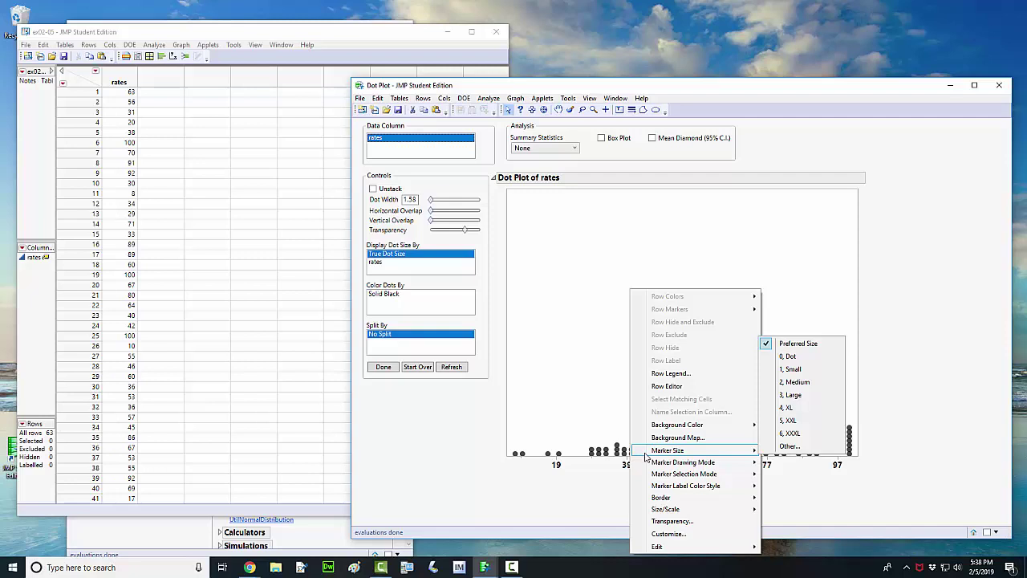
# Add the Std Dev summary statistic (25.3) to the rates dot plot.
pyautogui.click(595, 335)
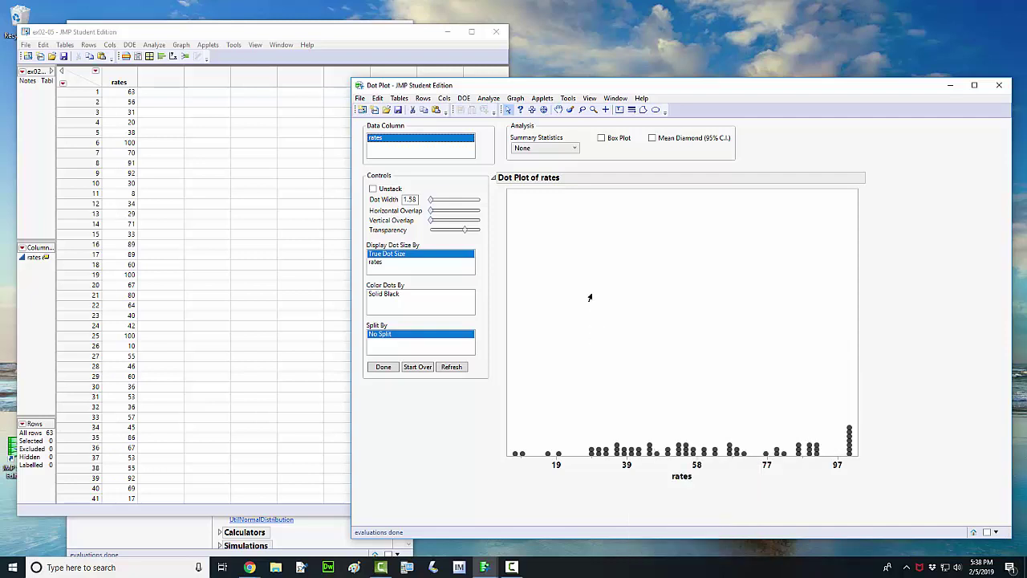
pyautogui.click(566, 151)
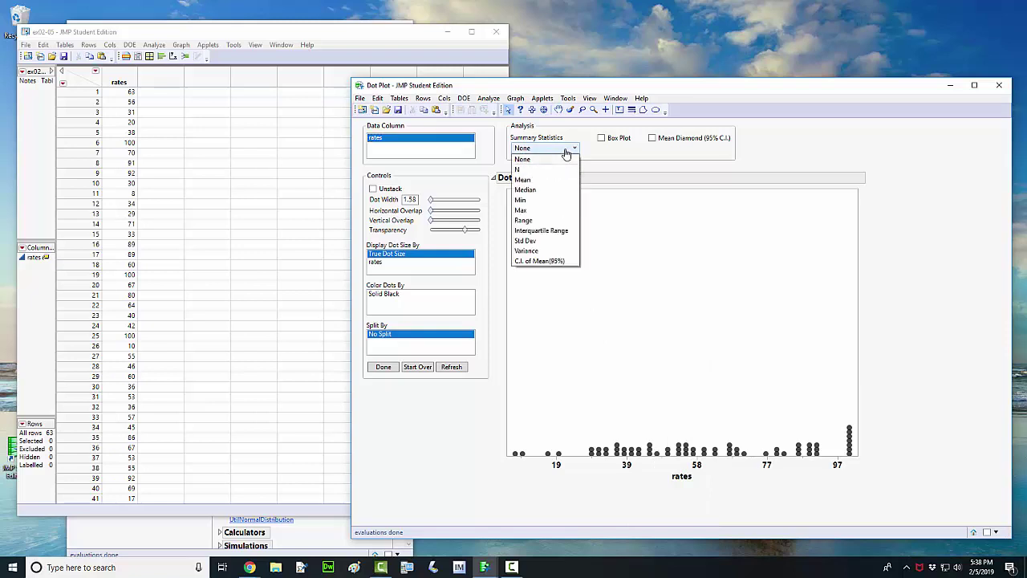
pyautogui.click(527, 241)
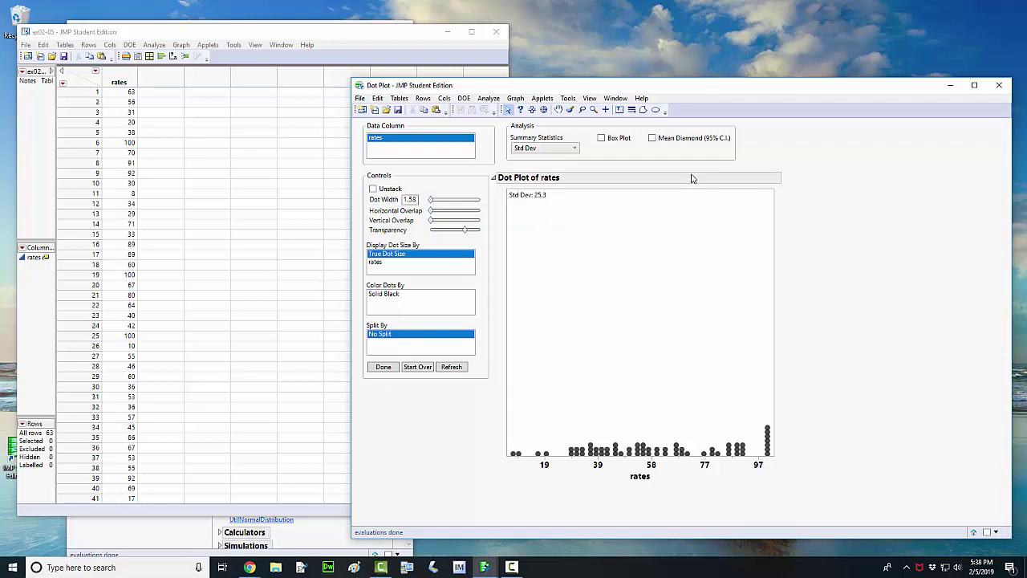
# Add a 'graph by' author-credit text note above the dots and widen its box.
pyautogui.click(568, 99)
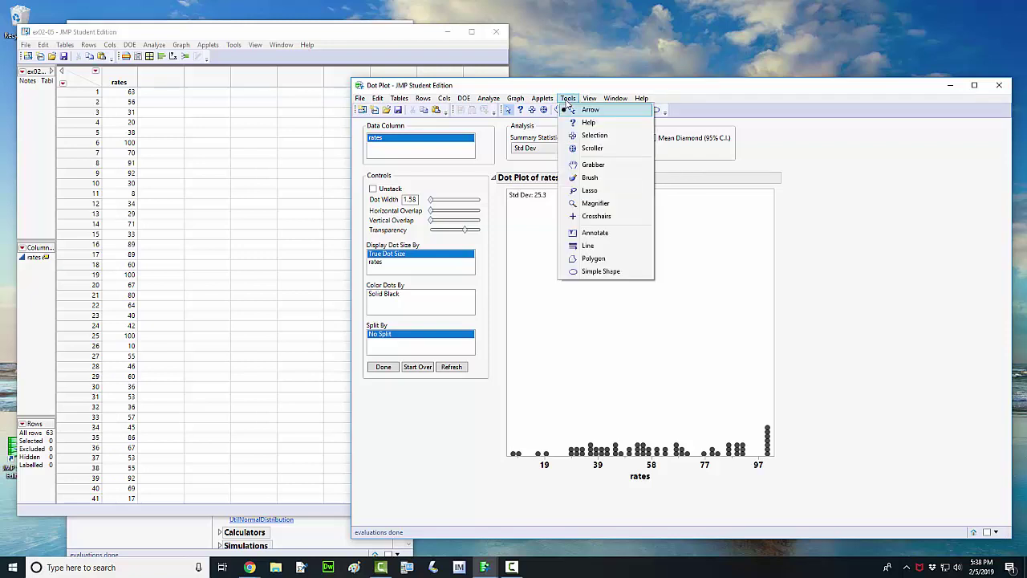
pyautogui.click(592, 235)
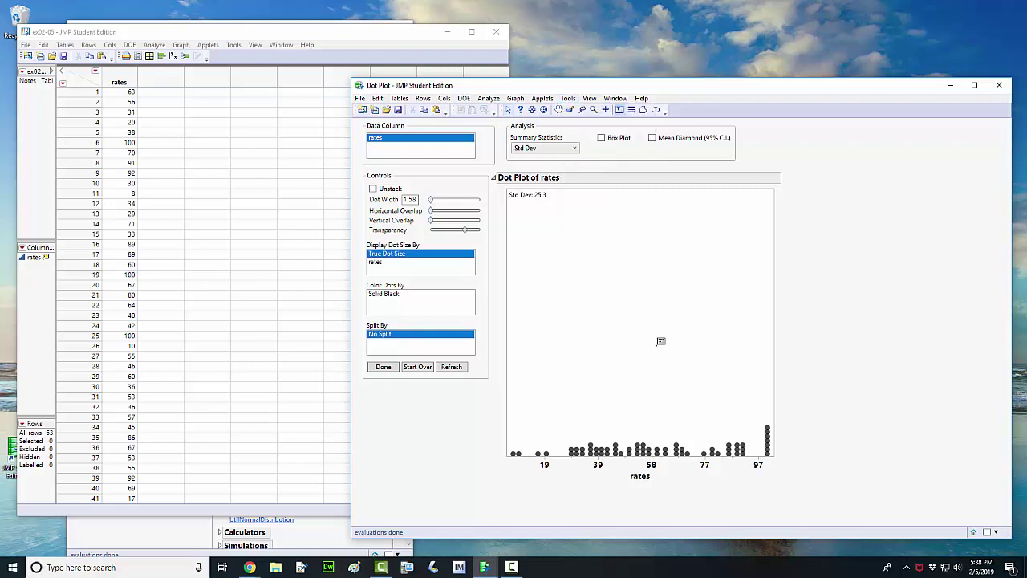
pyautogui.click(681, 394)
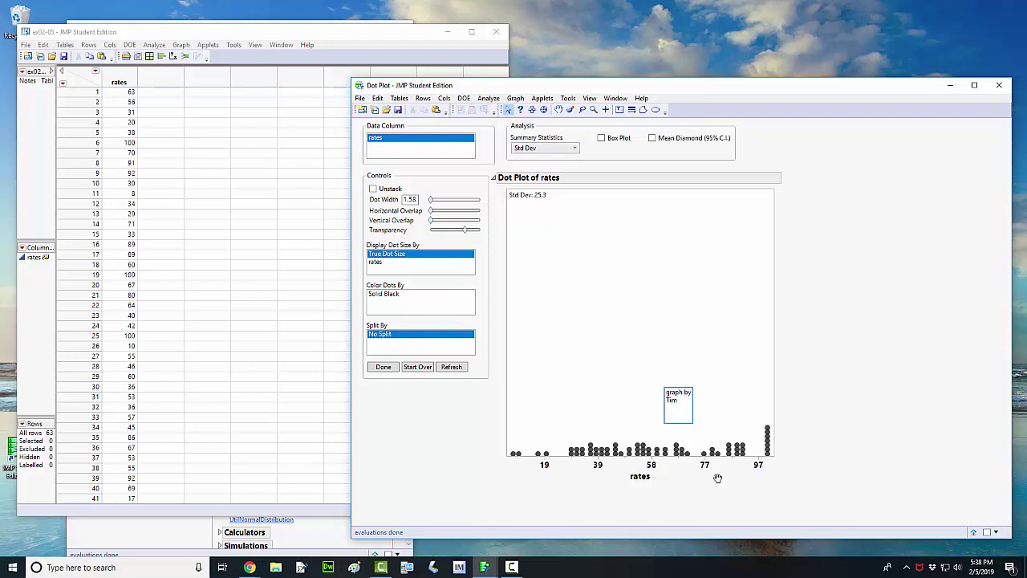
pyautogui.click(697, 413)
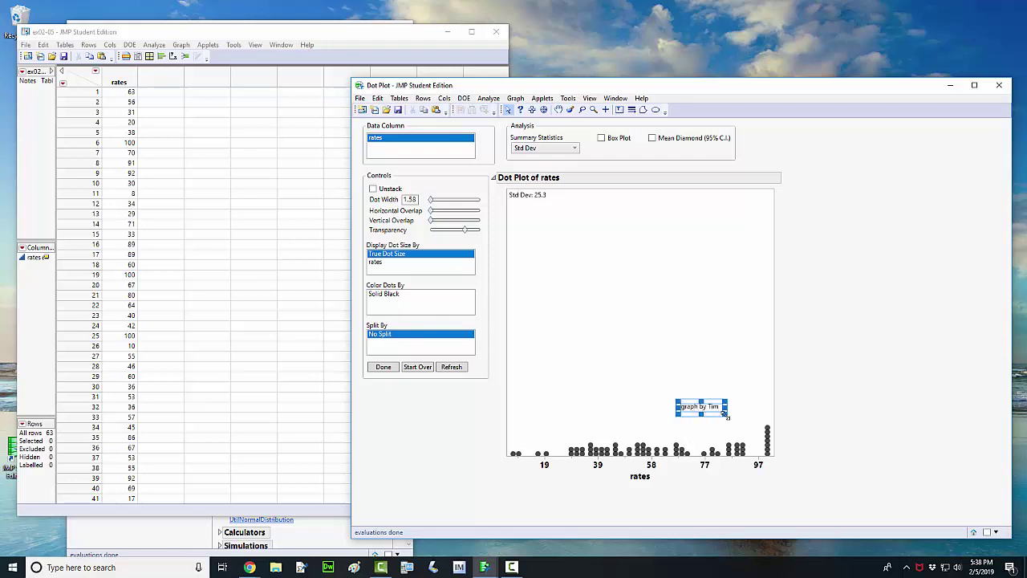
pyautogui.moveTo(725, 412); pyautogui.dragTo(746, 419)
pyautogui.rightClick(712, 412)
pyautogui.moveTo(729, 431)
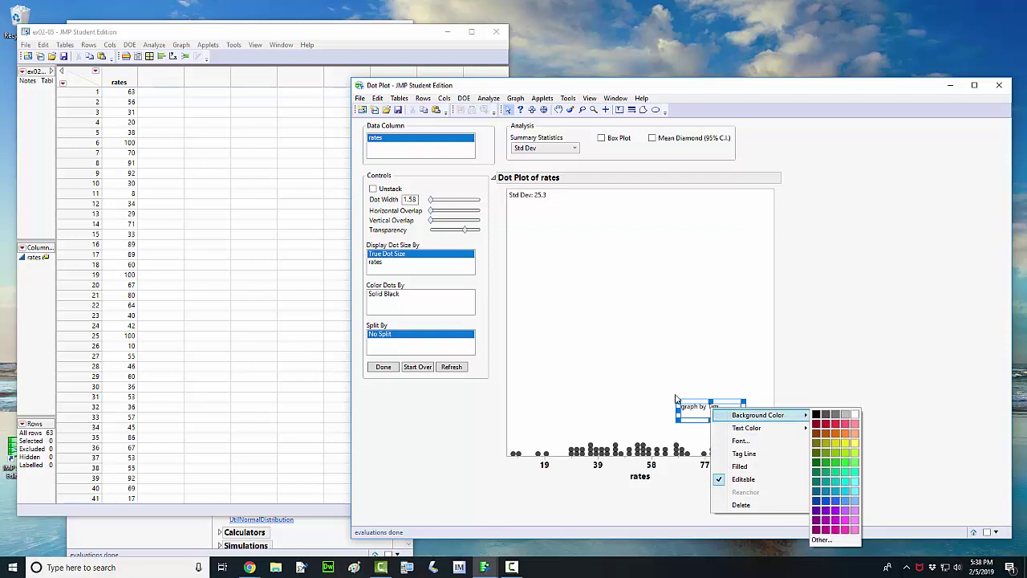
pyautogui.click(648, 411)
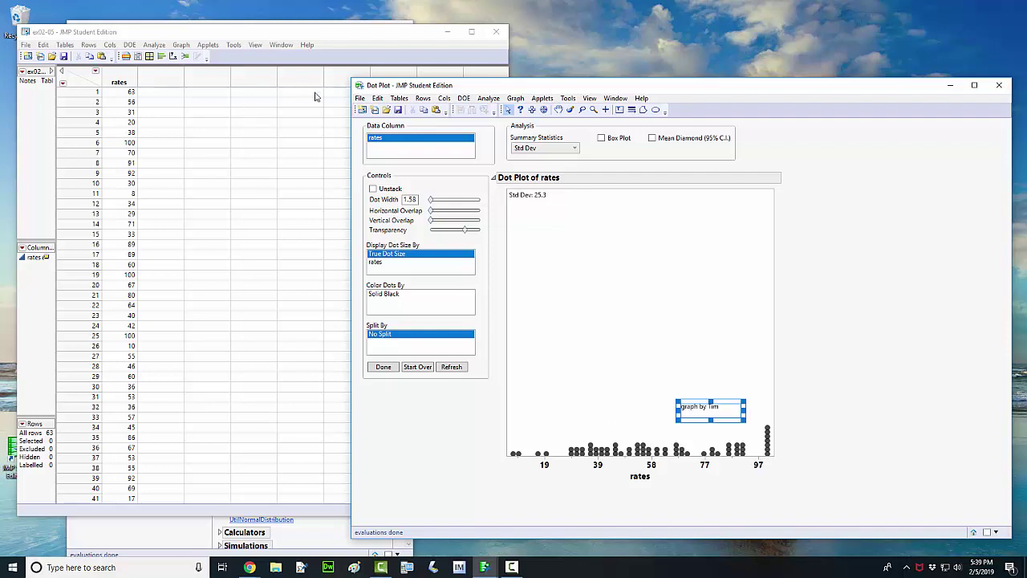
# Save the dot plot report as Dot Plot.png in PNG format in the CH02 Examples folder.
pyautogui.click(361, 102)
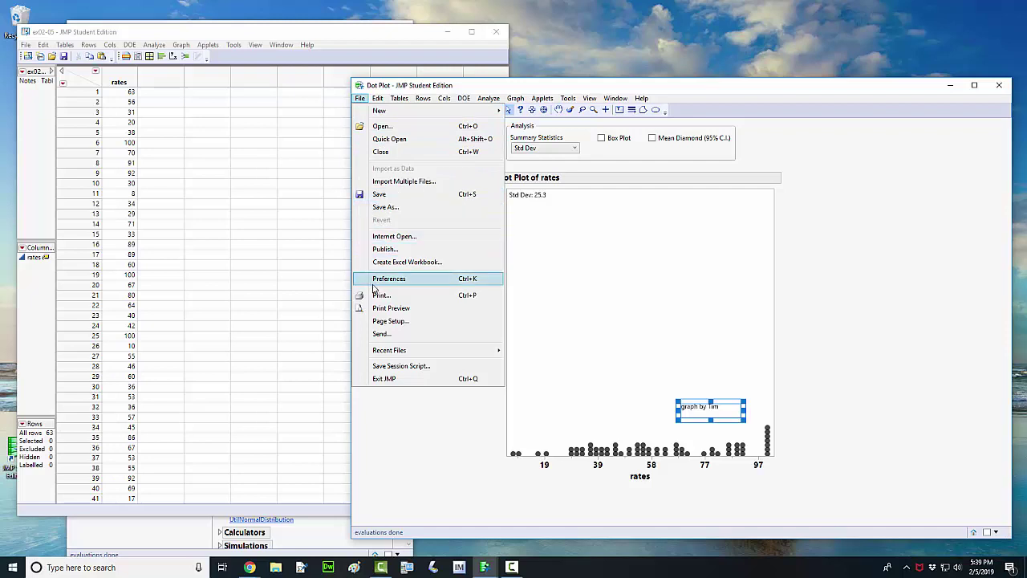
pyautogui.click(385, 208)
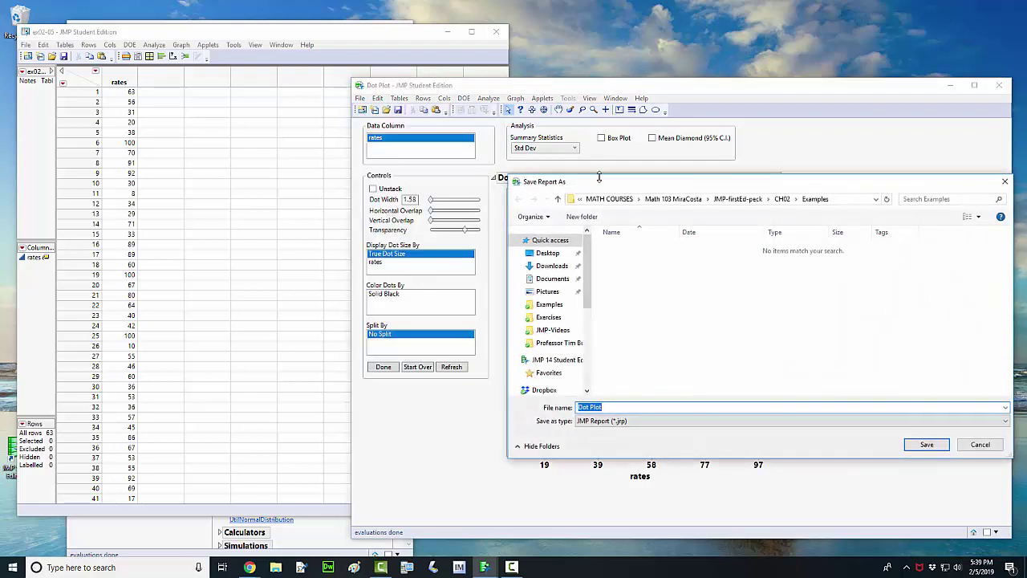
pyautogui.moveTo(599, 175); pyautogui.dragTo(589, 178)
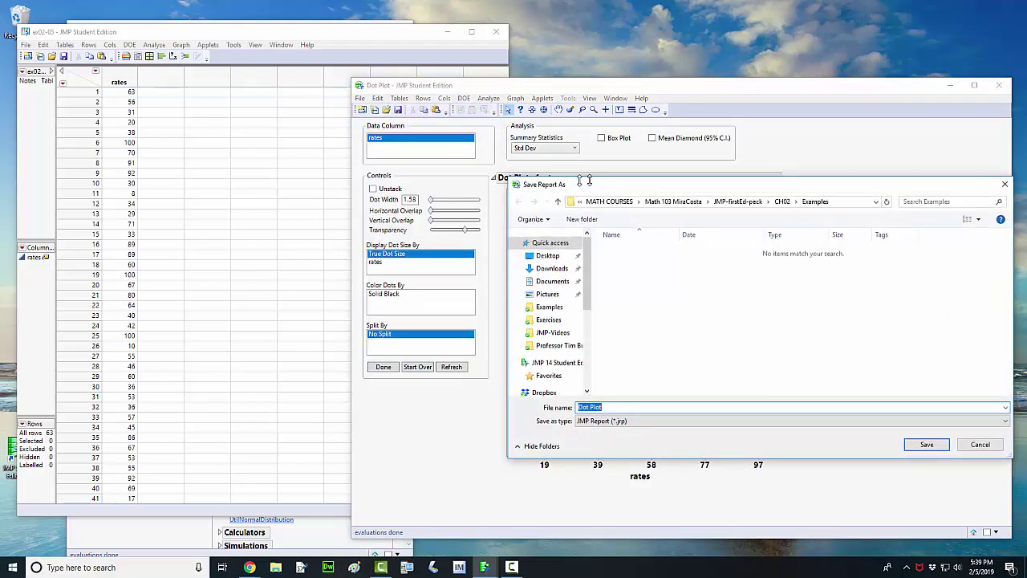
pyautogui.click(581, 422)
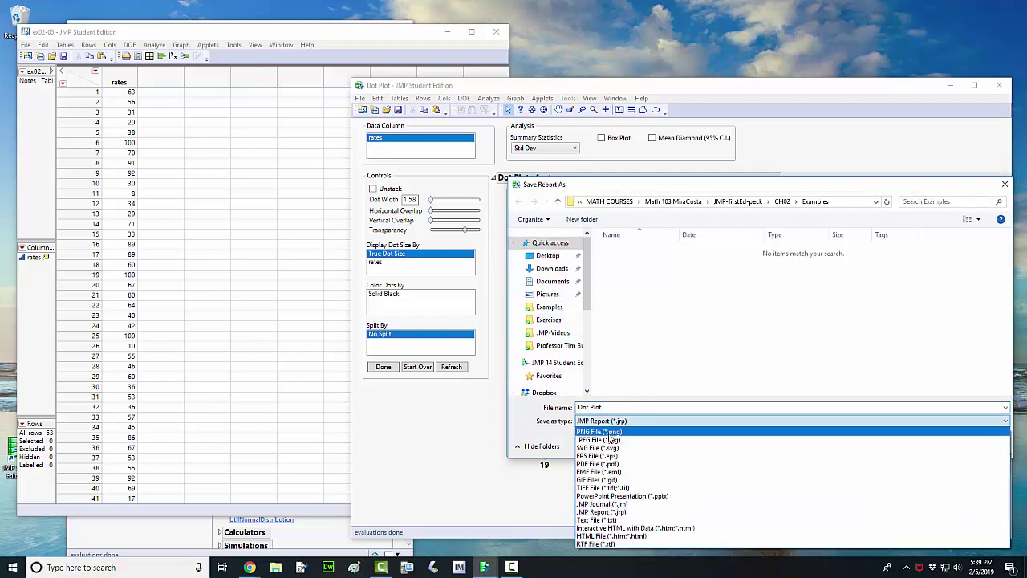
pyautogui.click(610, 432)
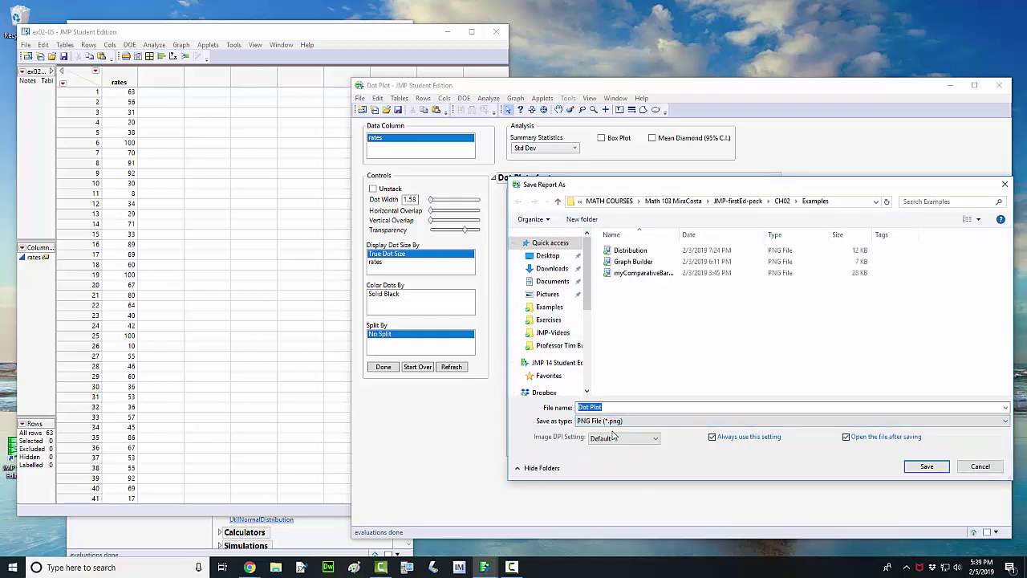
pyautogui.click(927, 466)
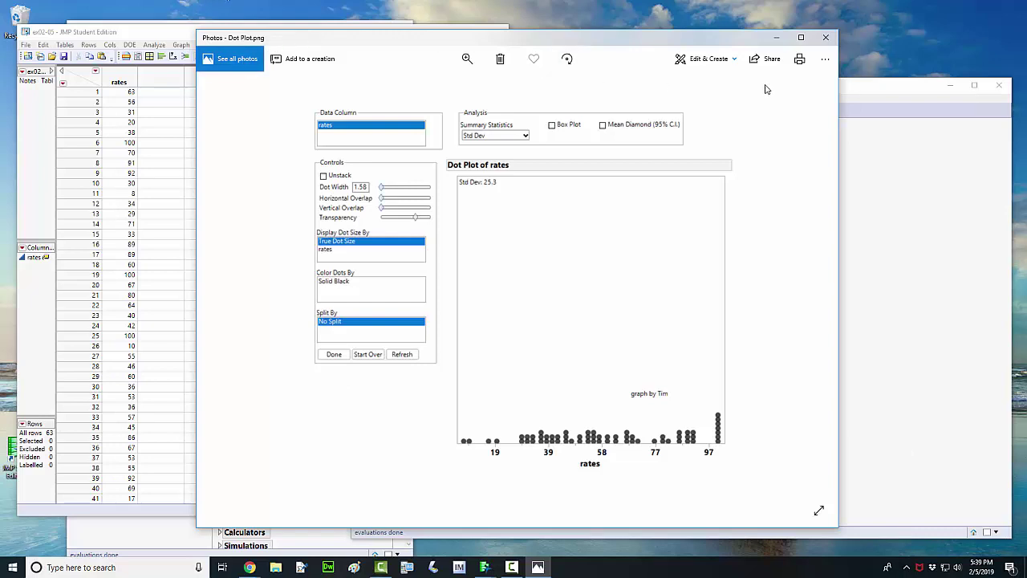
# Crop Dot Plot.png's top and left edges to the dots, note and axis, and save.
pyautogui.click(709, 60)
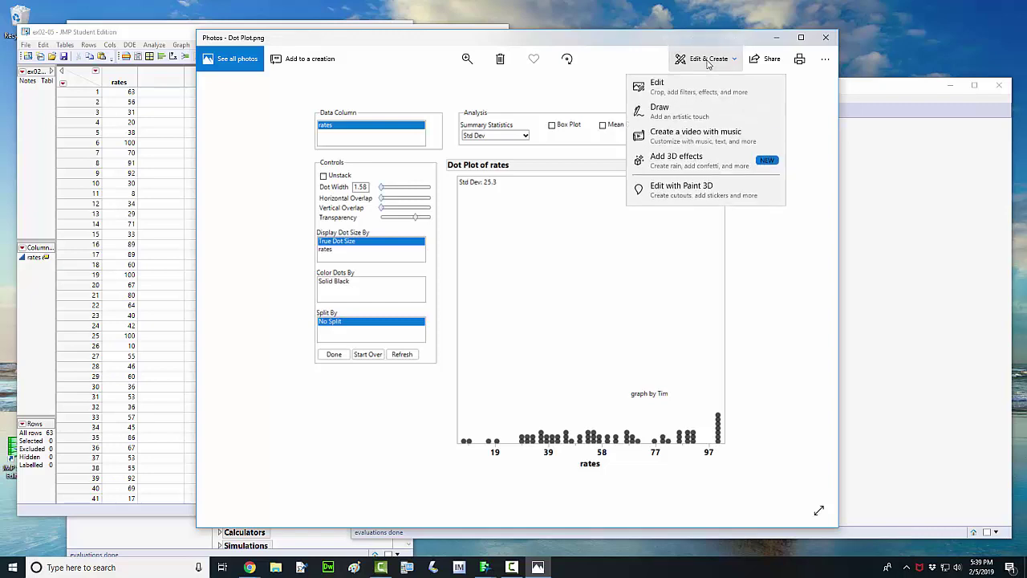
pyautogui.click(672, 95)
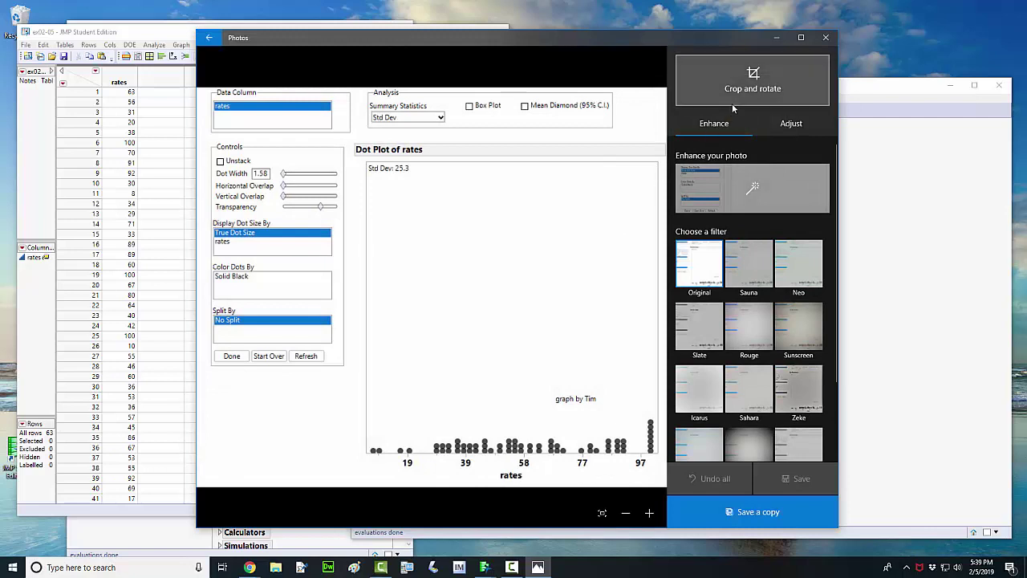
pyautogui.click(733, 89)
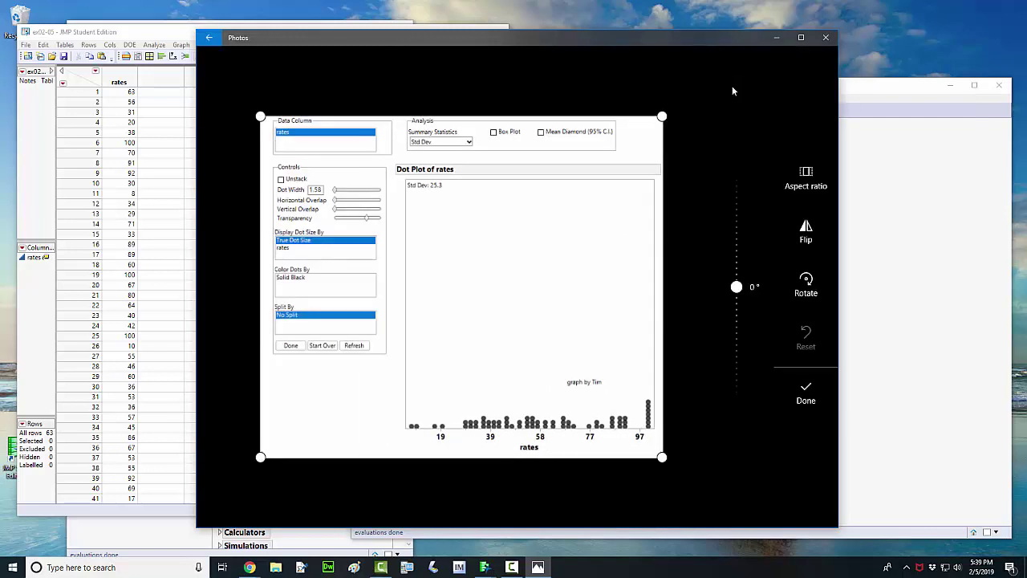
pyautogui.moveTo(488, 118); pyautogui.dragTo(469, 367)
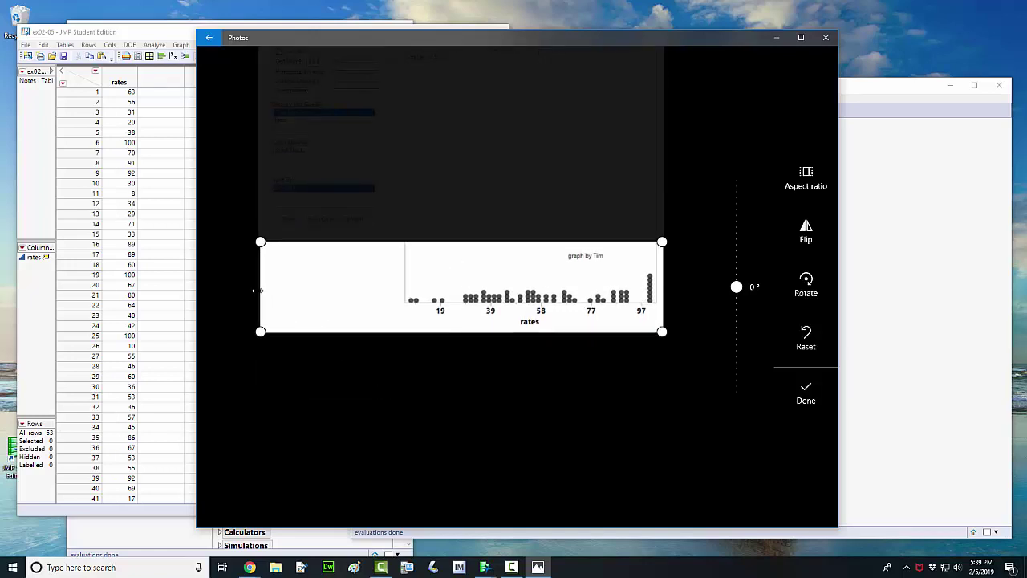
pyautogui.moveTo(255, 295); pyautogui.dragTo(376, 297)
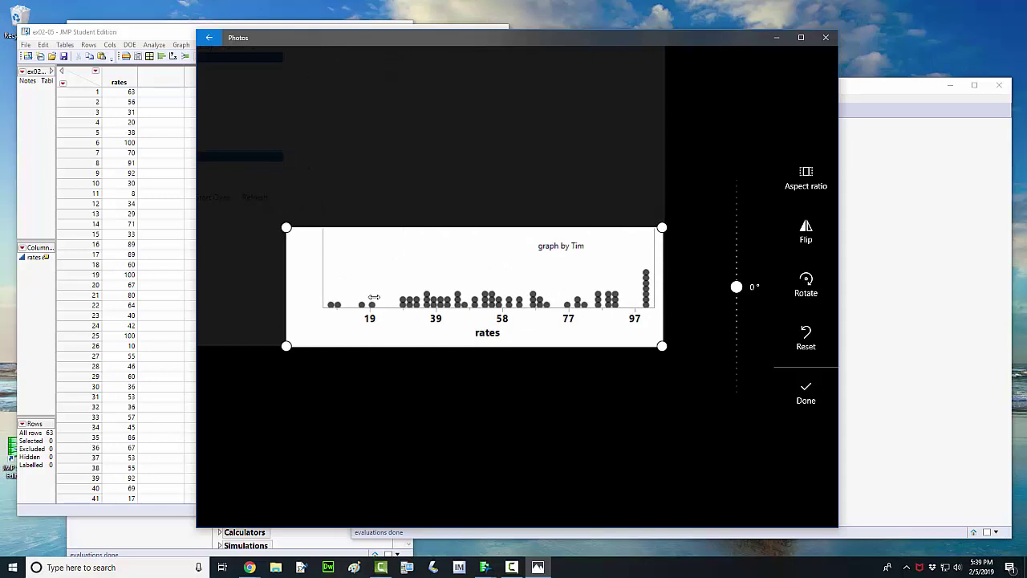
pyautogui.click(805, 393)
pyautogui.click(802, 485)
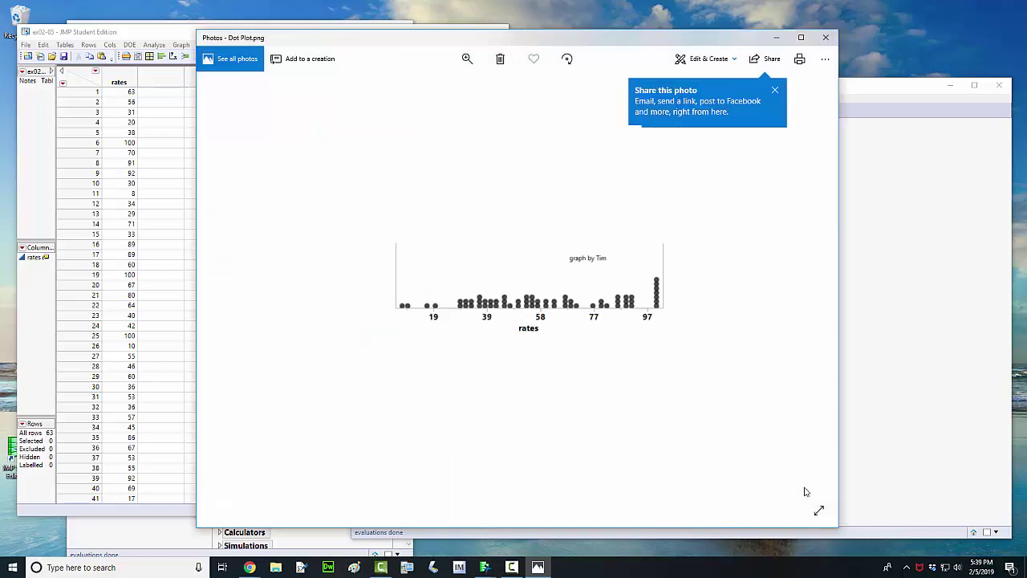